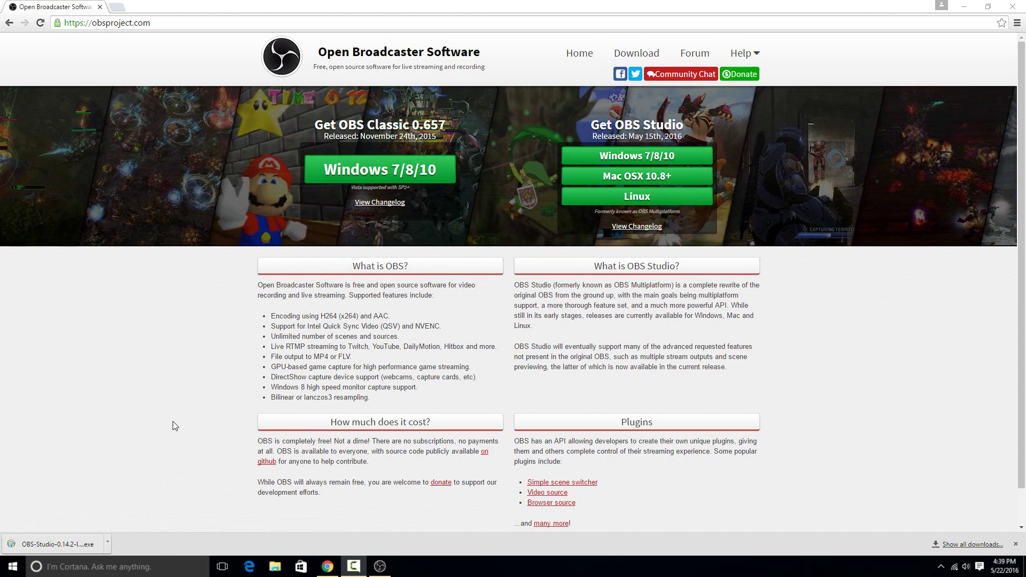
# - Download the OBS Studio 0.14.2 Windows installer from obsproject.com
pyautogui.moveTo(381, 572)
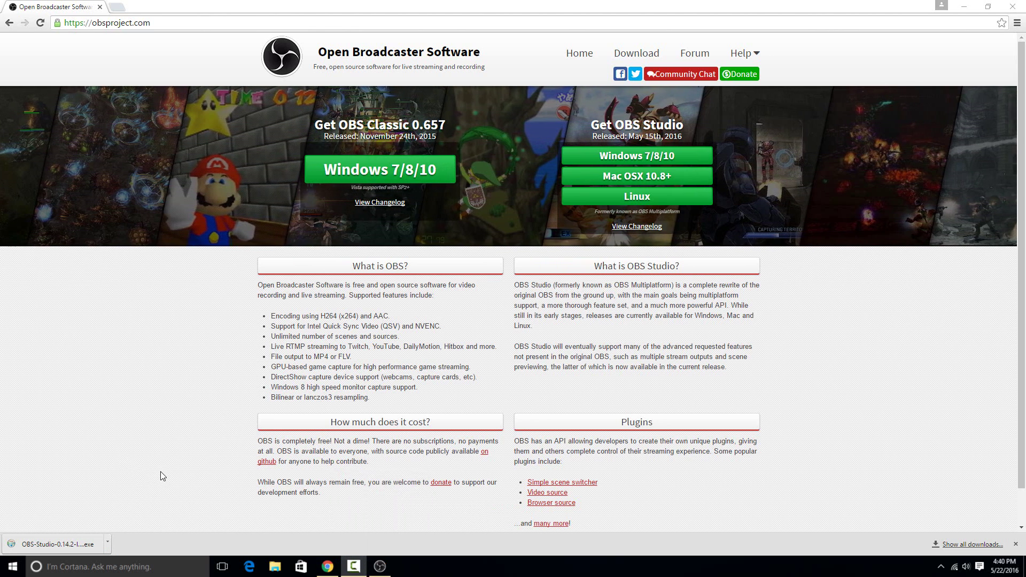
# - Restore the minimized OBS Studio window from the taskbar
pyautogui.click(380, 567)
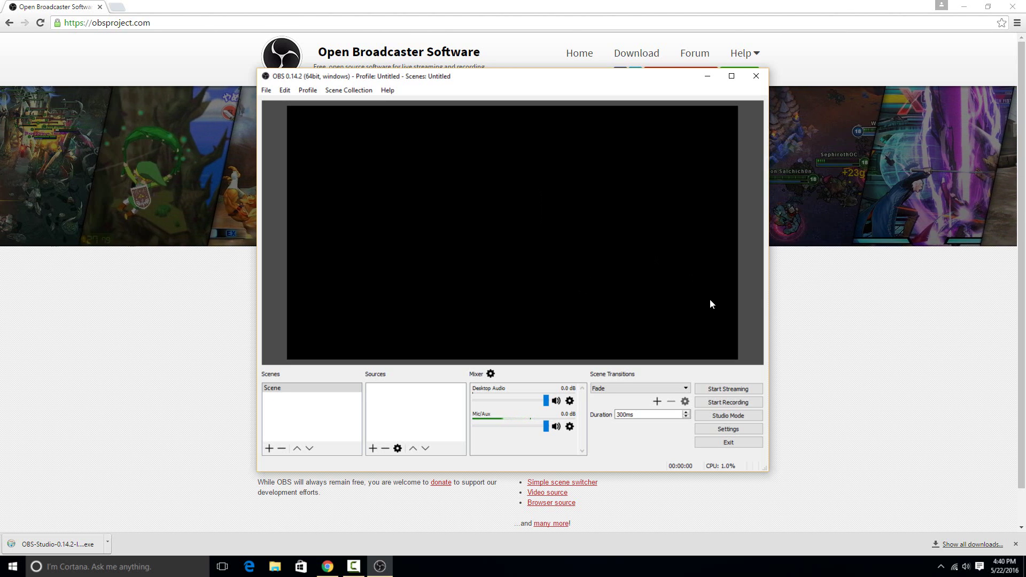
# - Change the Video output (scaled) resolution from 1280x720 to 1920x1080
pyautogui.click(728, 430)
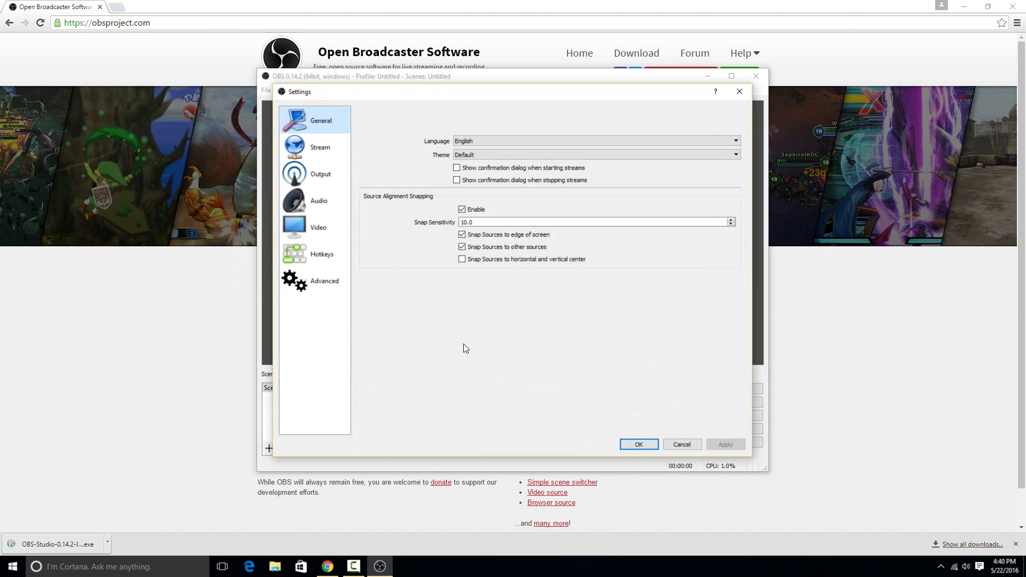
pyautogui.click(313, 226)
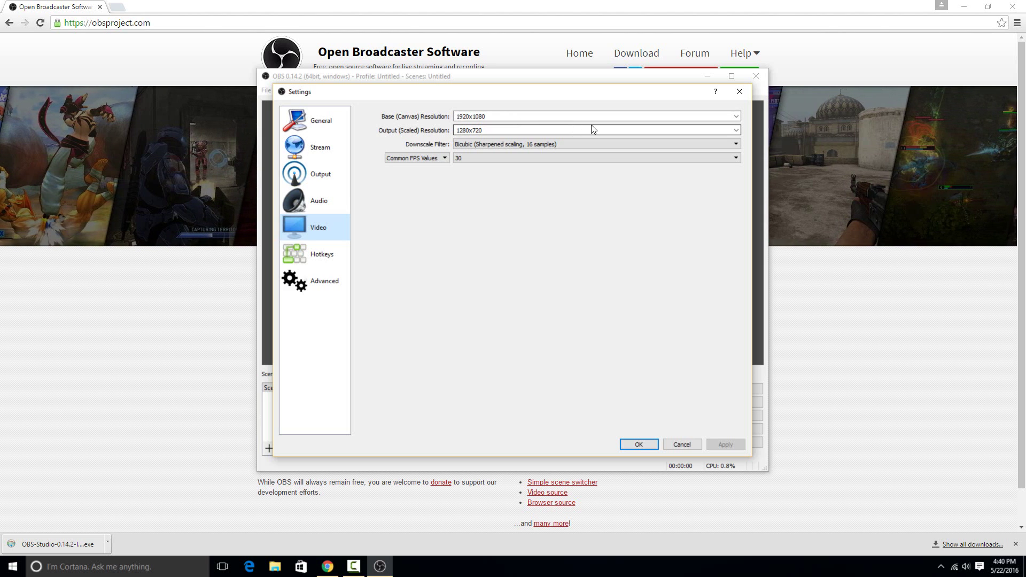
pyautogui.click(733, 131)
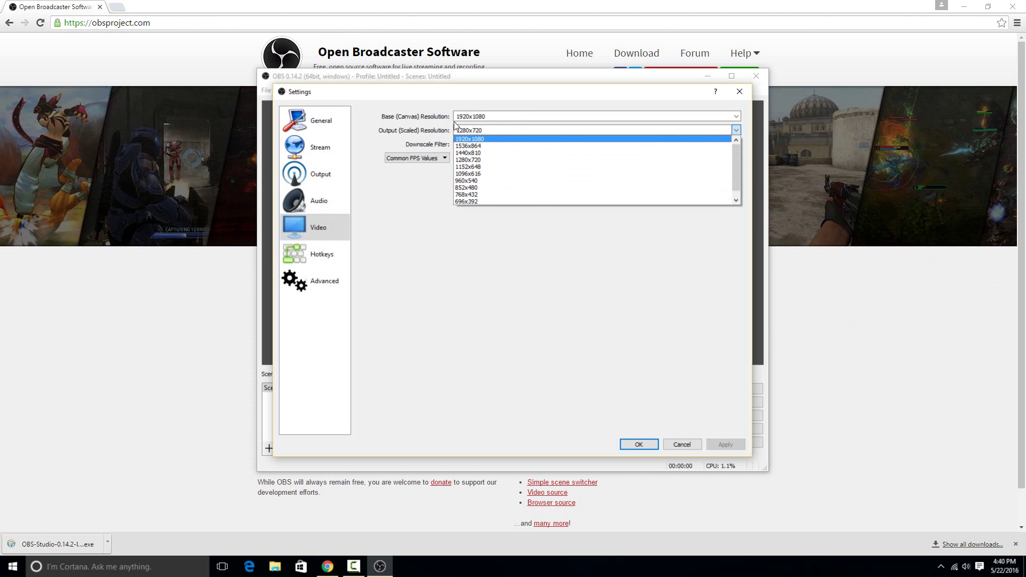
pyautogui.click(484, 139)
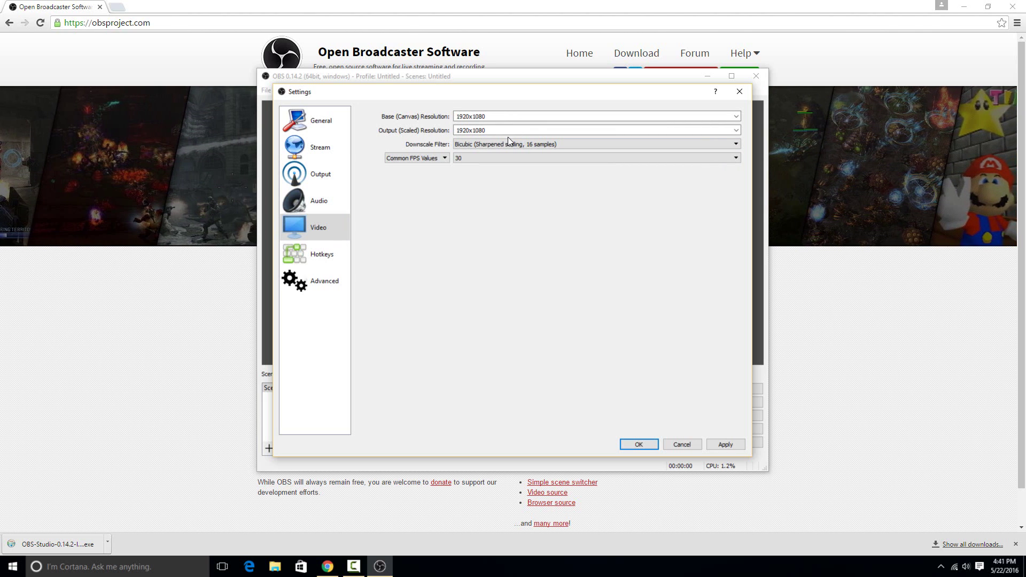
# - Set the Output recording format to mkv, then apply and close the settings
pyautogui.click(336, 178)
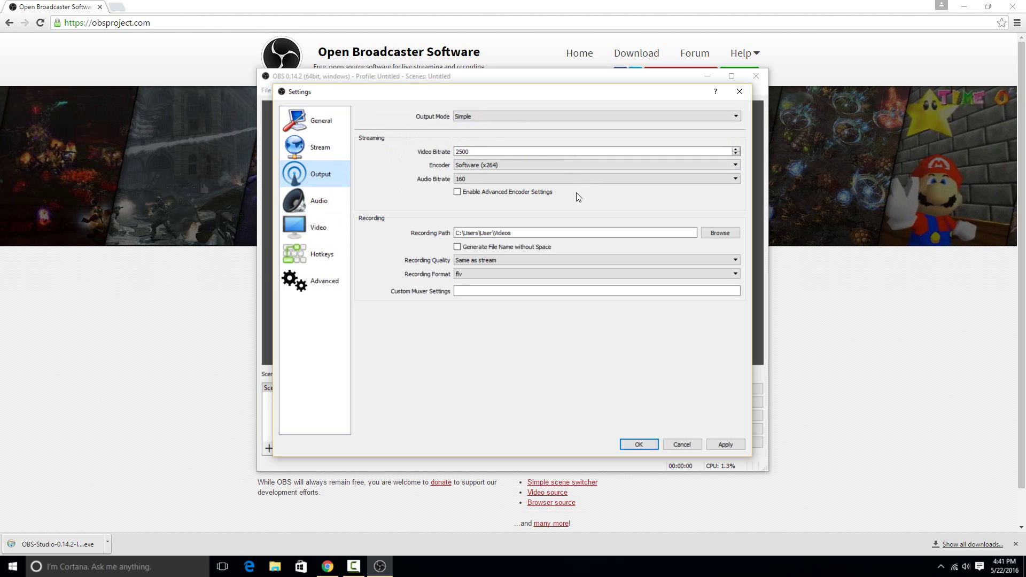
pyautogui.click(645, 273)
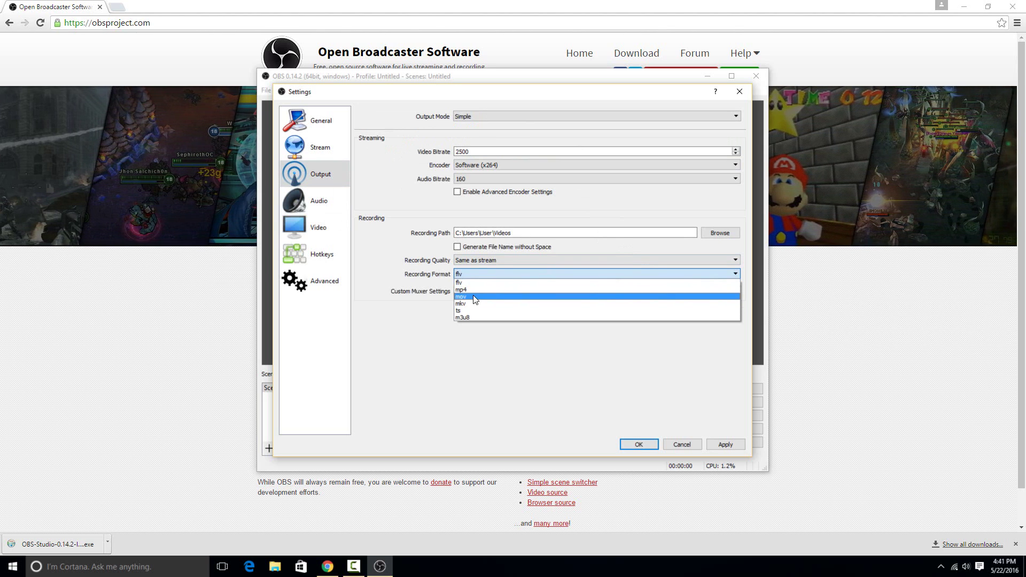
pyautogui.click(539, 362)
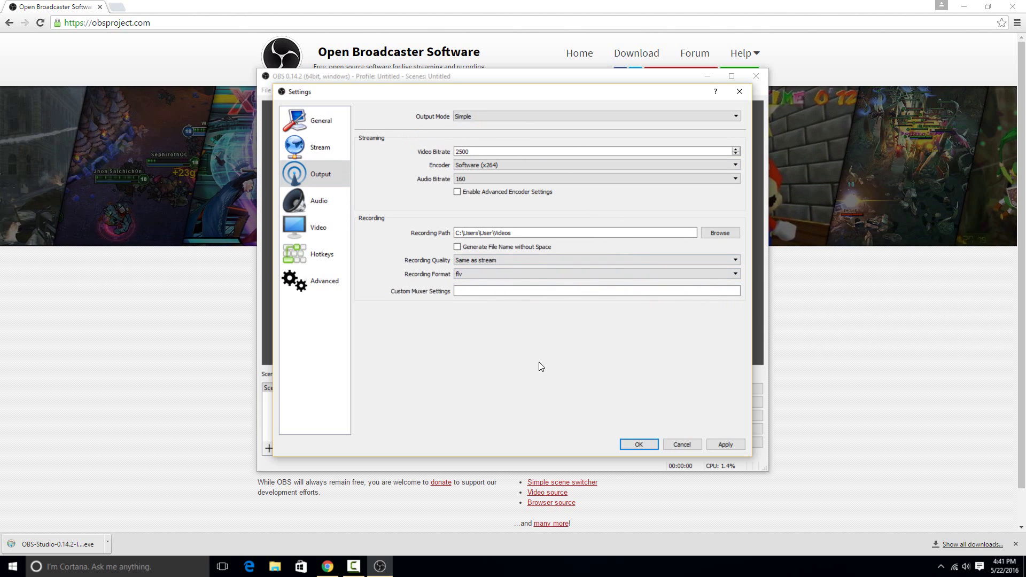
pyautogui.click(503, 275)
pyautogui.click(488, 304)
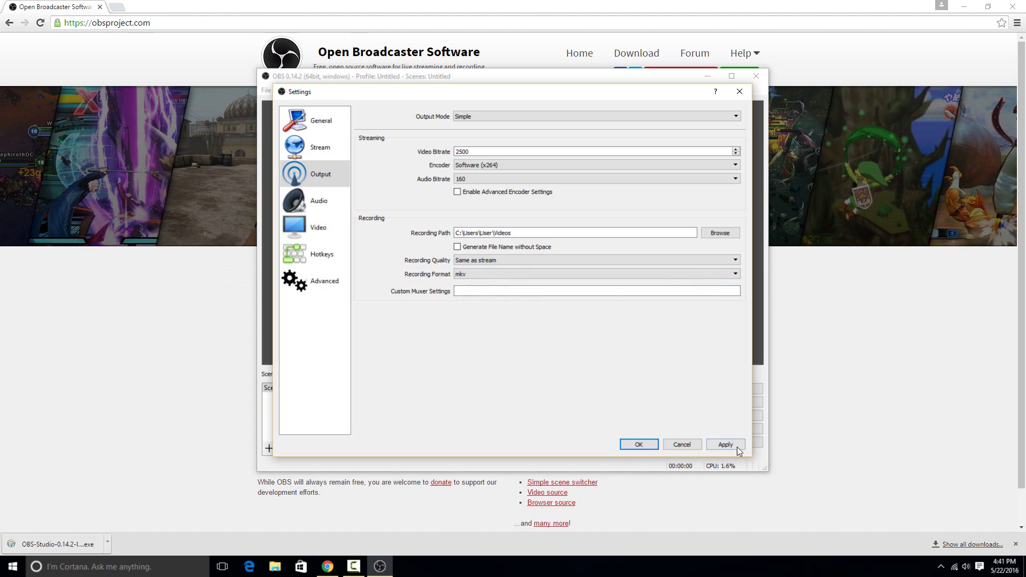
pyautogui.click(638, 447)
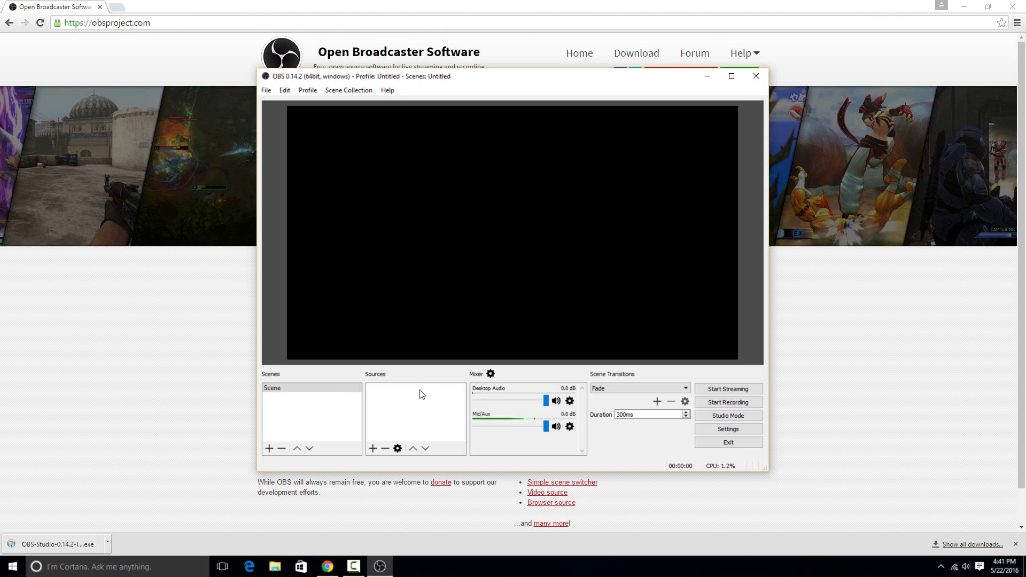
# - Create a new Display Capture source in the scene
pyautogui.click(373, 448)
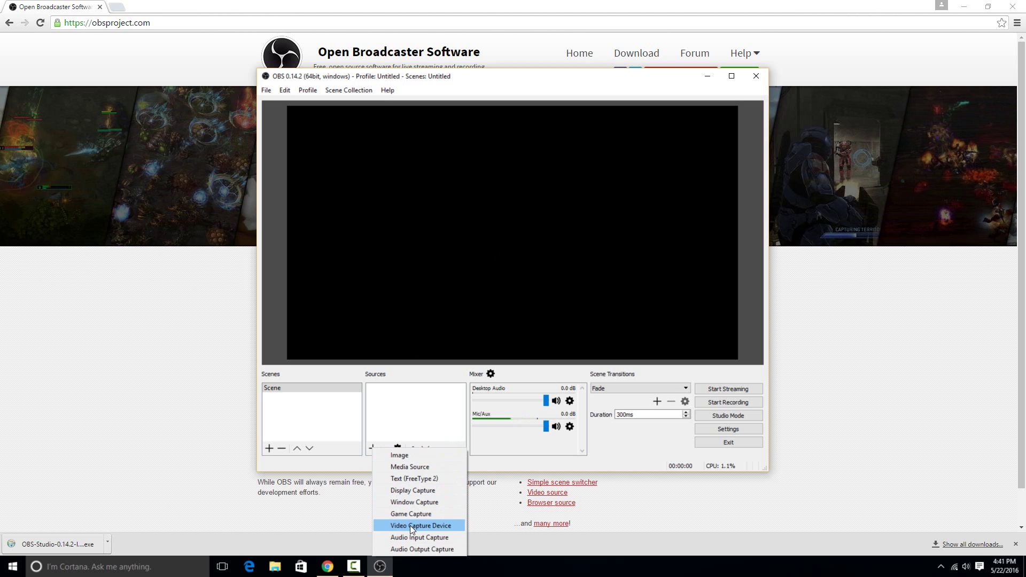
pyautogui.click(430, 491)
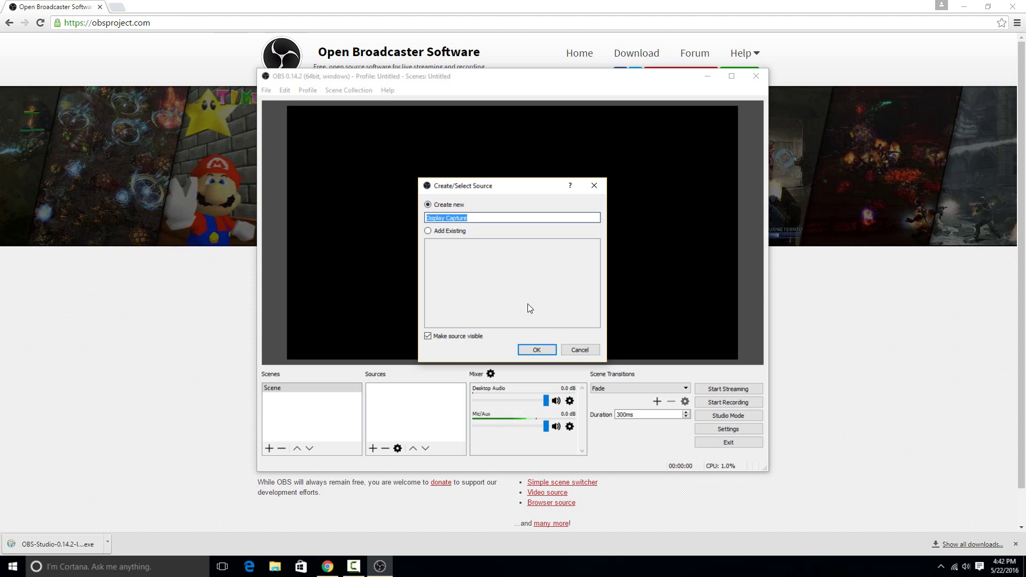
pyautogui.click(538, 349)
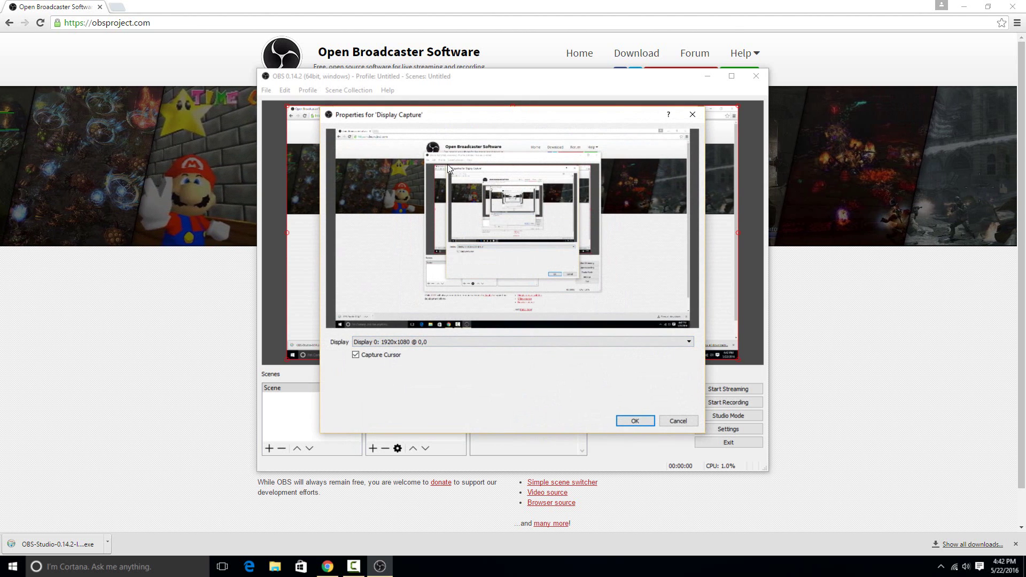
# - Keep Display 0: 1920x1080 as the captured screen and confirm the source properties
pyautogui.moveTo(452, 123); pyautogui.dragTo(470, 138)
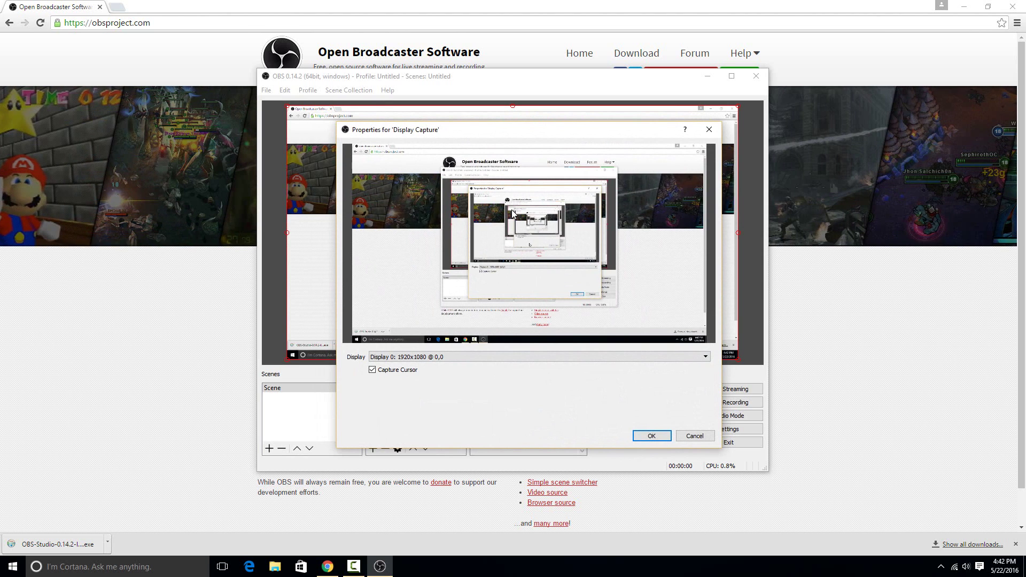
pyautogui.click(528, 359)
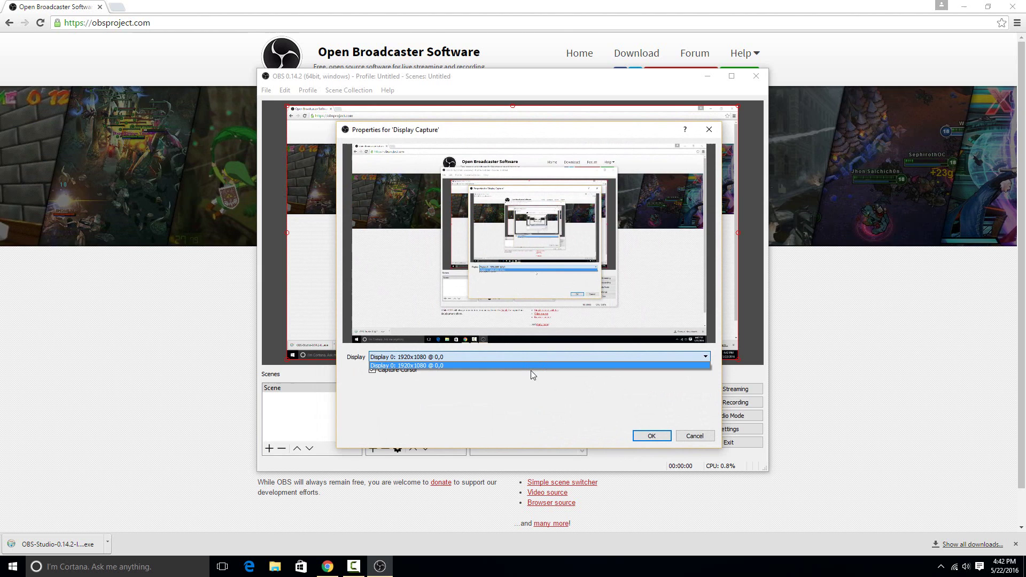
pyautogui.click(537, 366)
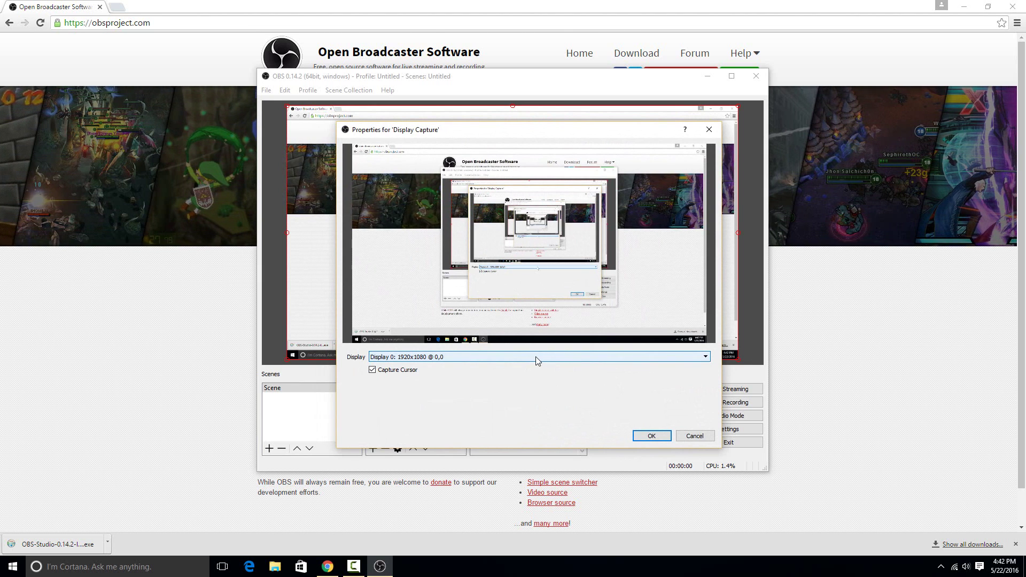
pyautogui.click(580, 358)
pyautogui.click(579, 357)
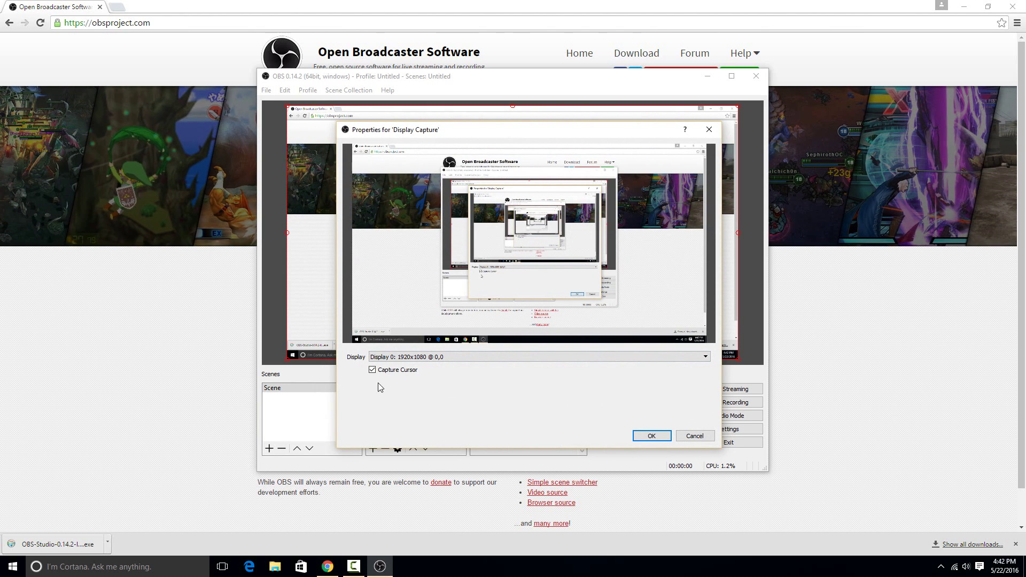
pyautogui.click(655, 436)
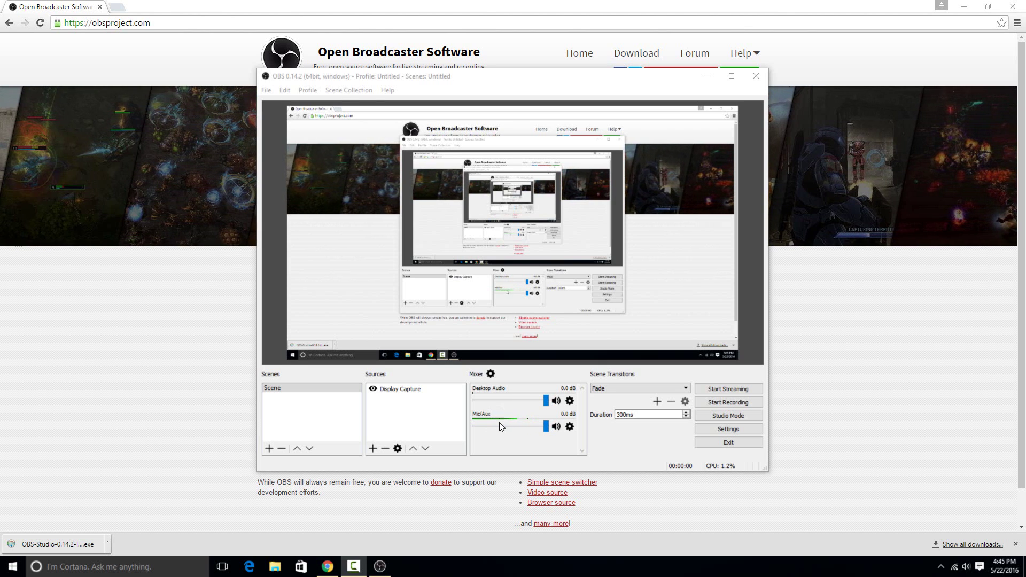
# - Switch the Mic/Aux device to Microphone (Yeti Stereo Microphone) in its properties
pyautogui.click(571, 427)
pyautogui.click(591, 443)
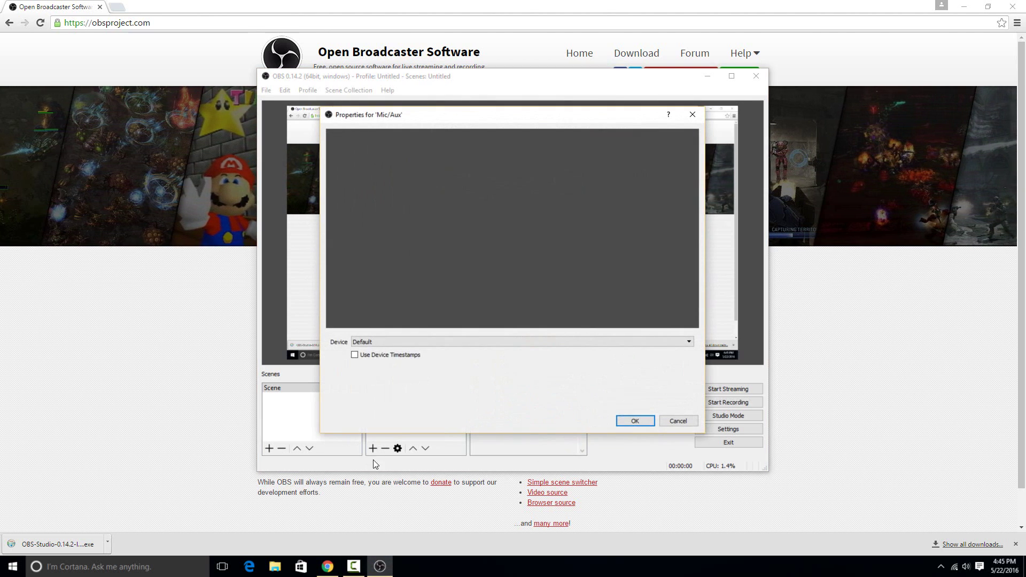
pyautogui.click(428, 339)
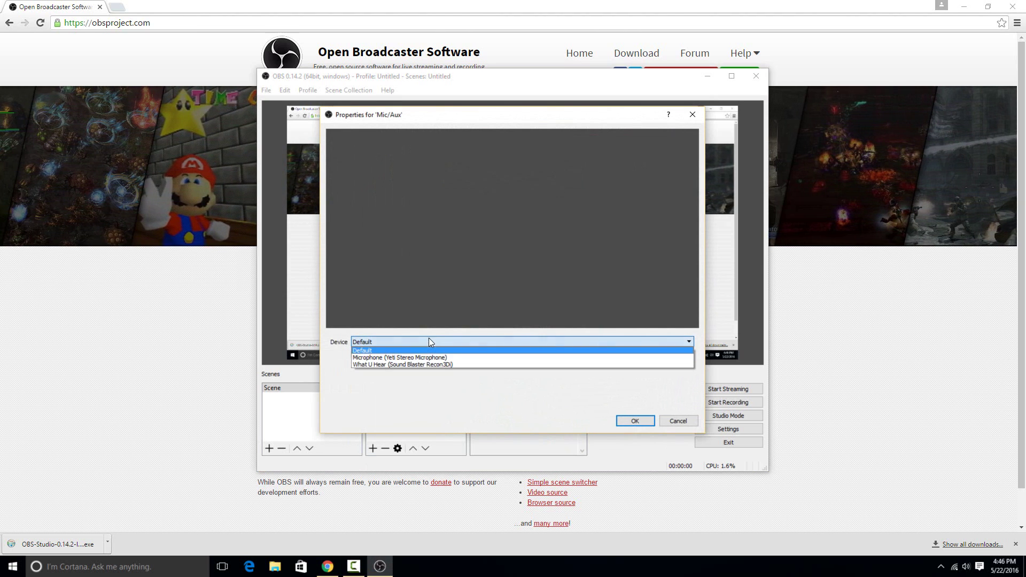
pyautogui.click(457, 357)
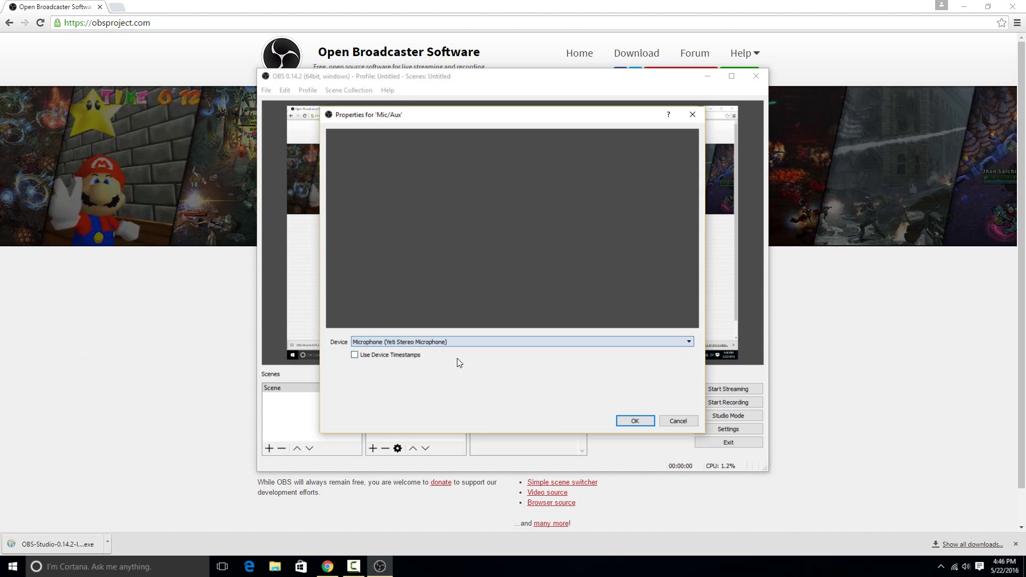
pyautogui.click(627, 420)
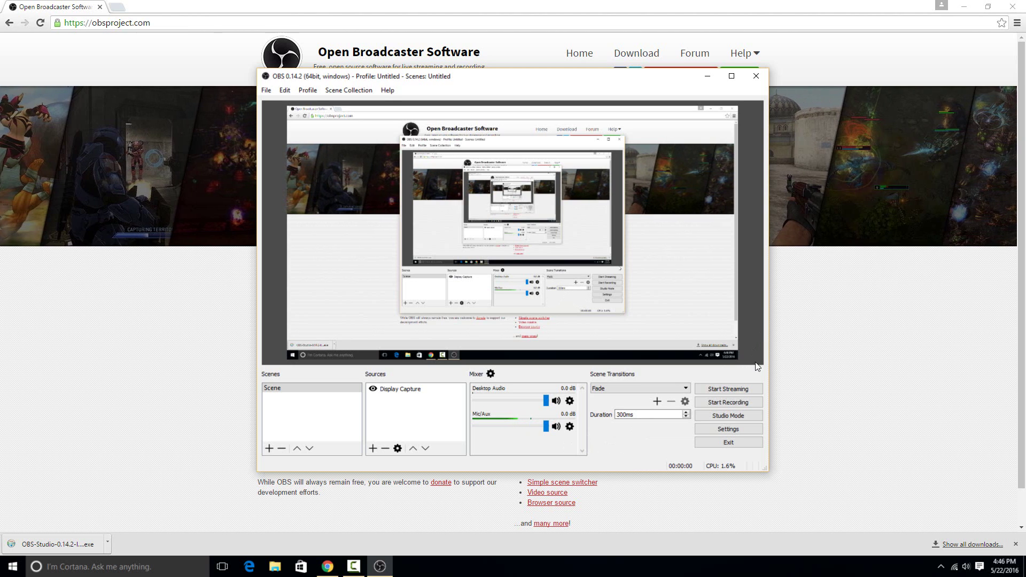
# - Record about 12 seconds of the desktop, switching to Chrome and back, then stop
pyautogui.click(728, 403)
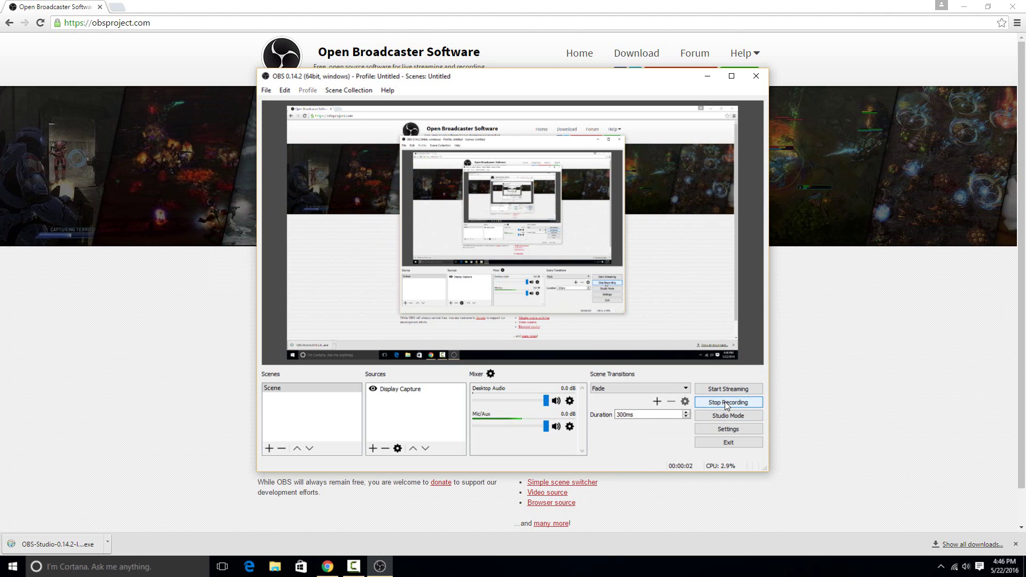
pyautogui.click(926, 290)
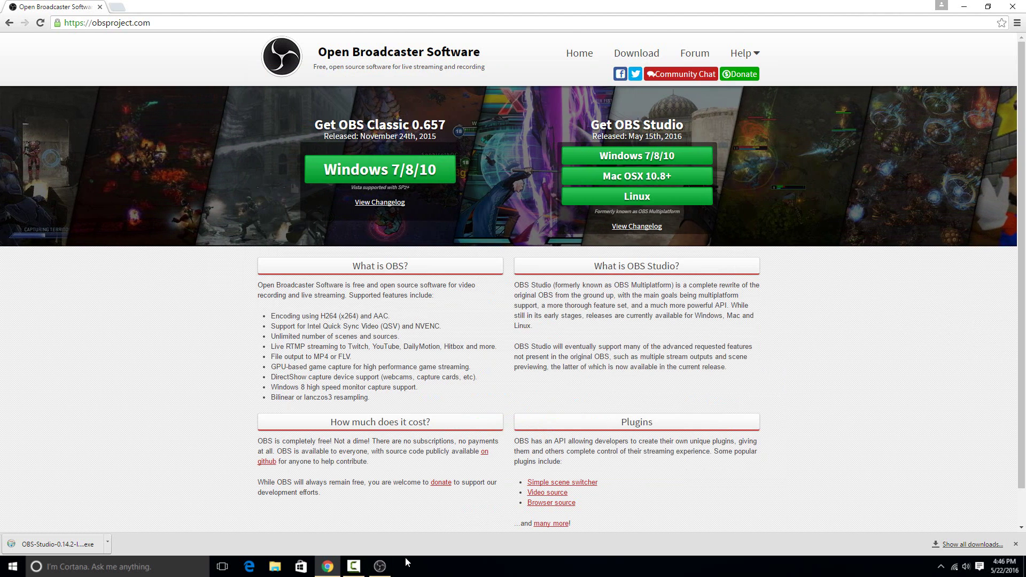
pyautogui.click(380, 565)
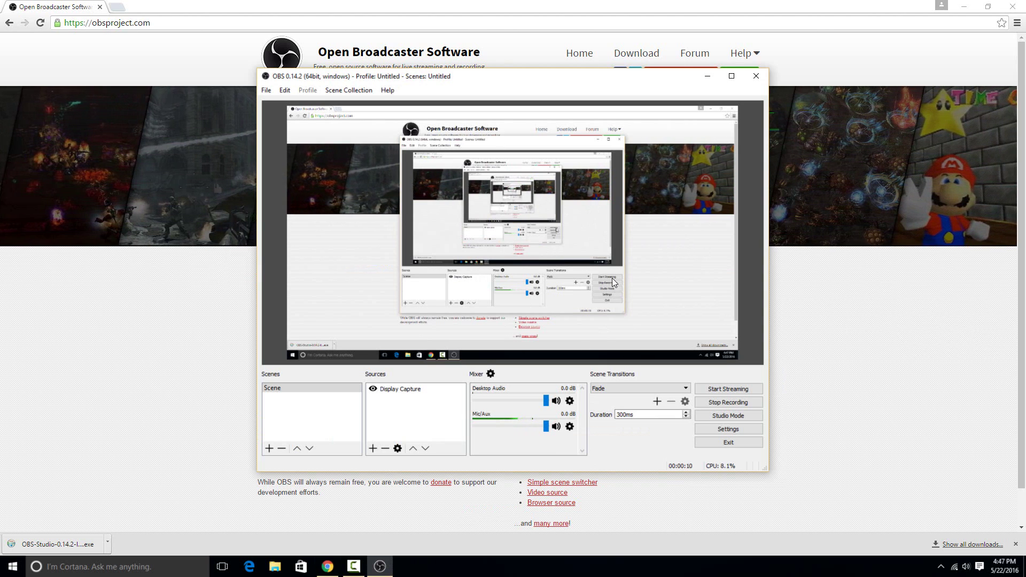
pyautogui.click(740, 403)
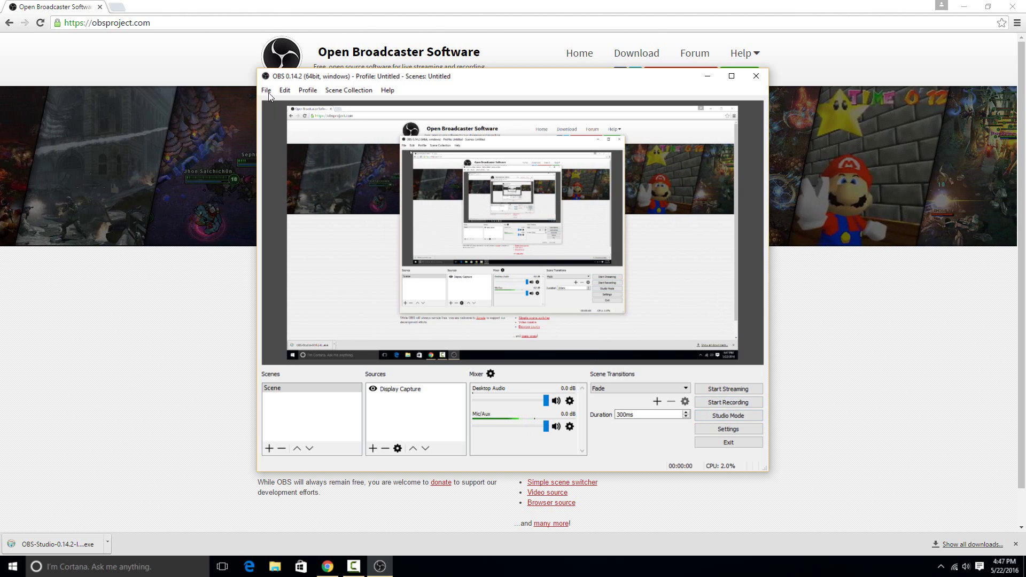
pyautogui.click(285, 91)
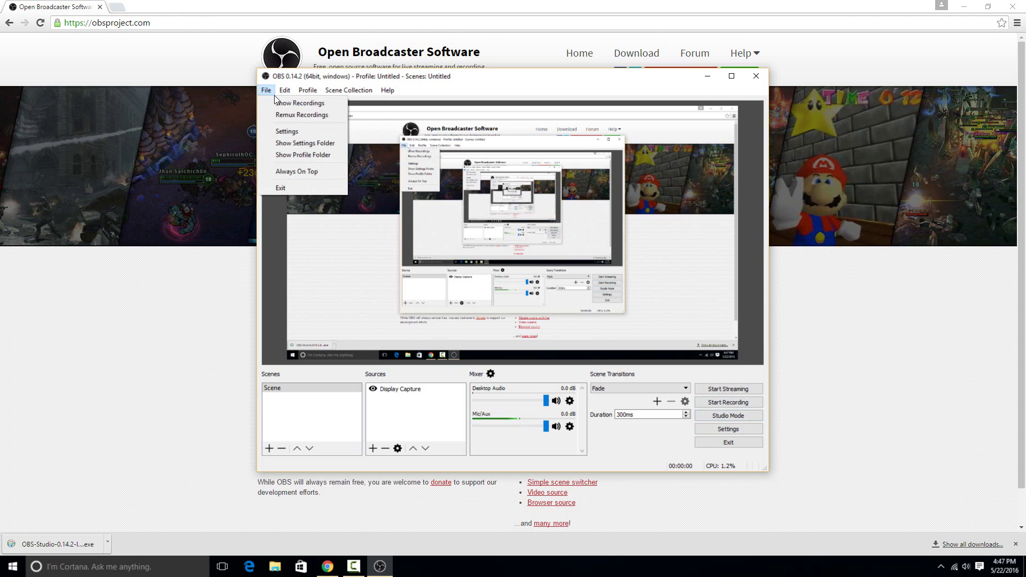
pyautogui.click(277, 102)
pyautogui.moveTo(410, 119); pyautogui.dragTo(624, 155)
pyautogui.click(469, 227)
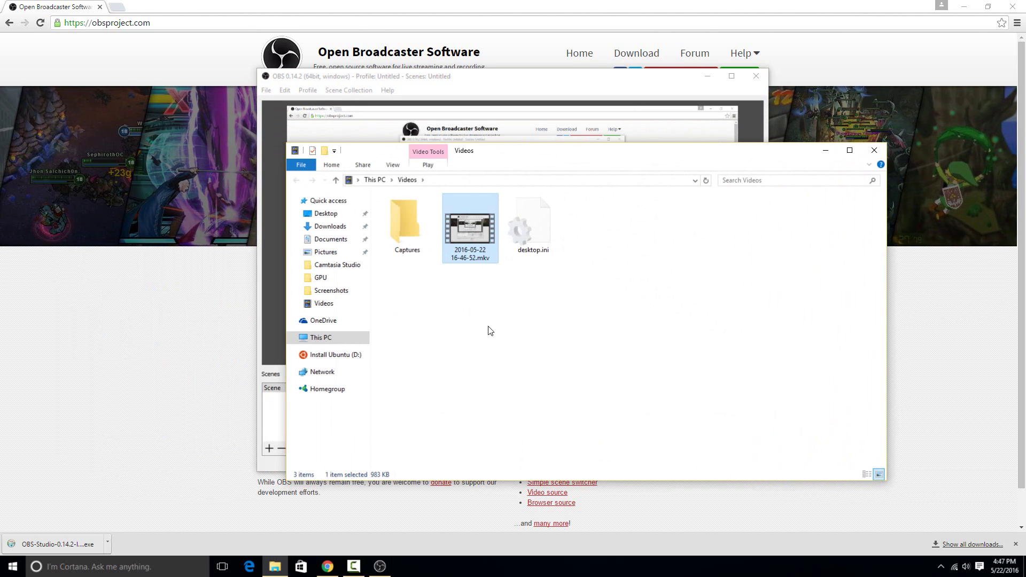
pyautogui.rightClick(469, 233)
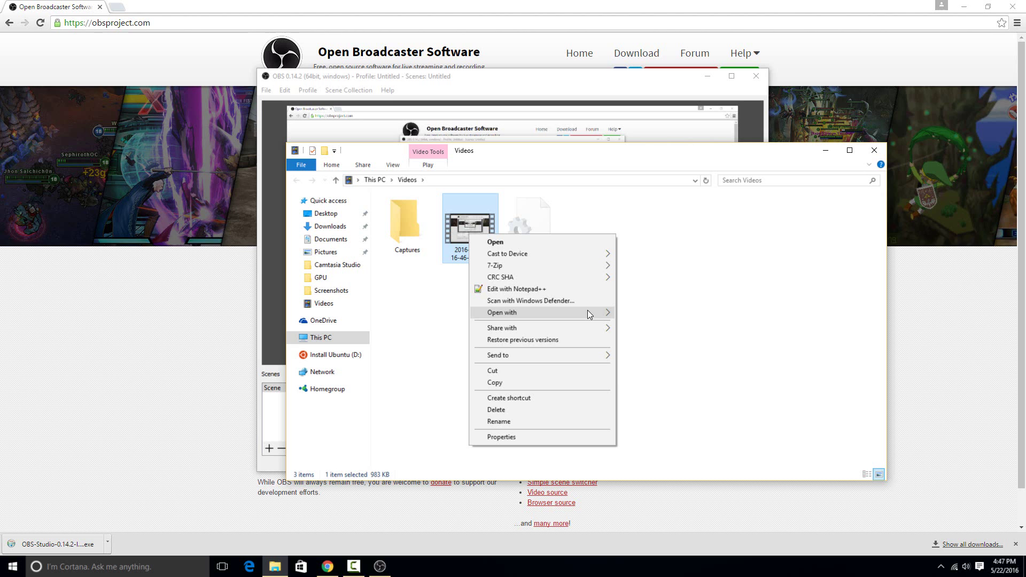
pyautogui.moveTo(588, 312)
pyautogui.click(656, 341)
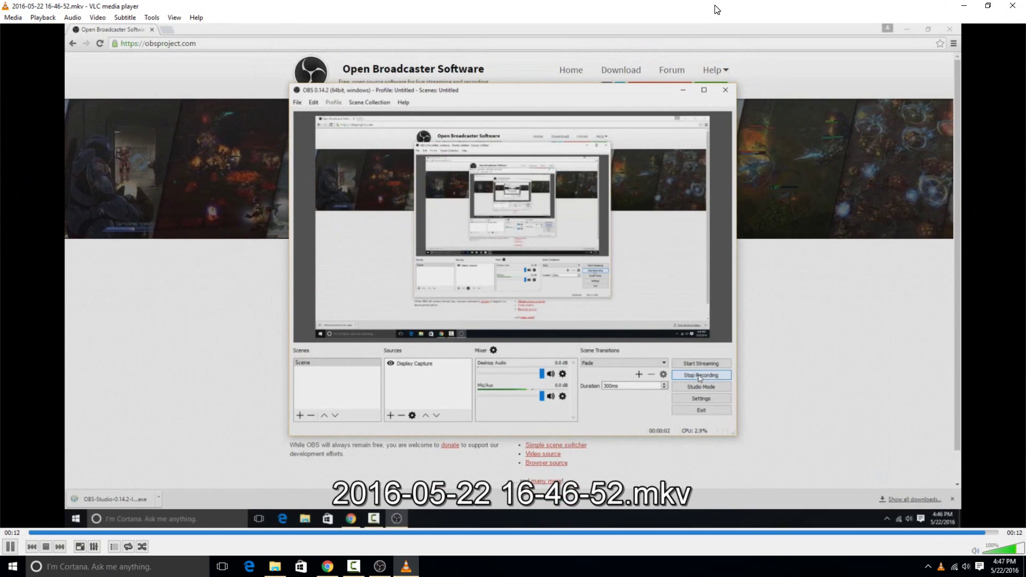
pyautogui.moveTo(716, 8); pyautogui.dragTo(723, 16)
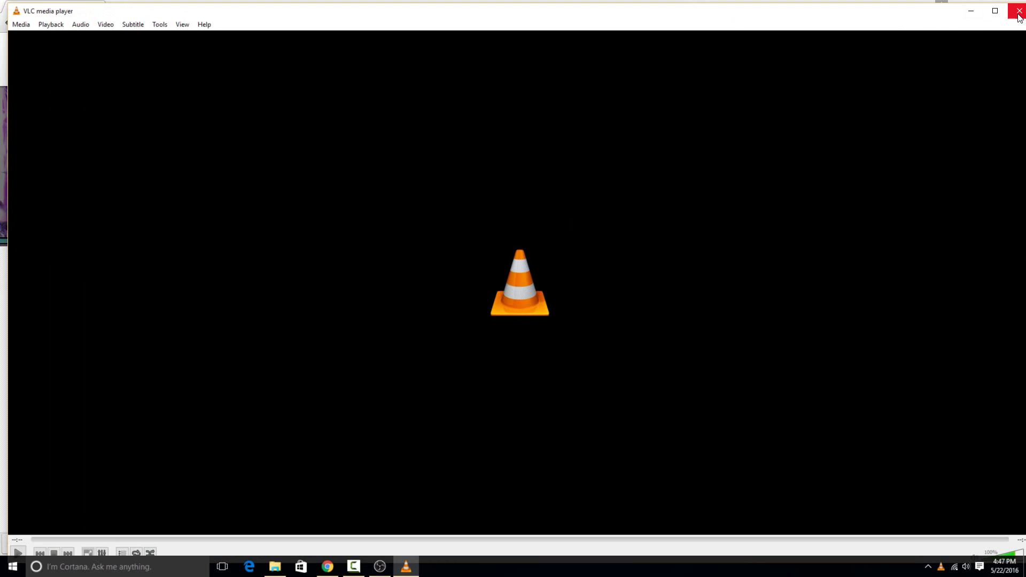
pyautogui.click(1019, 11)
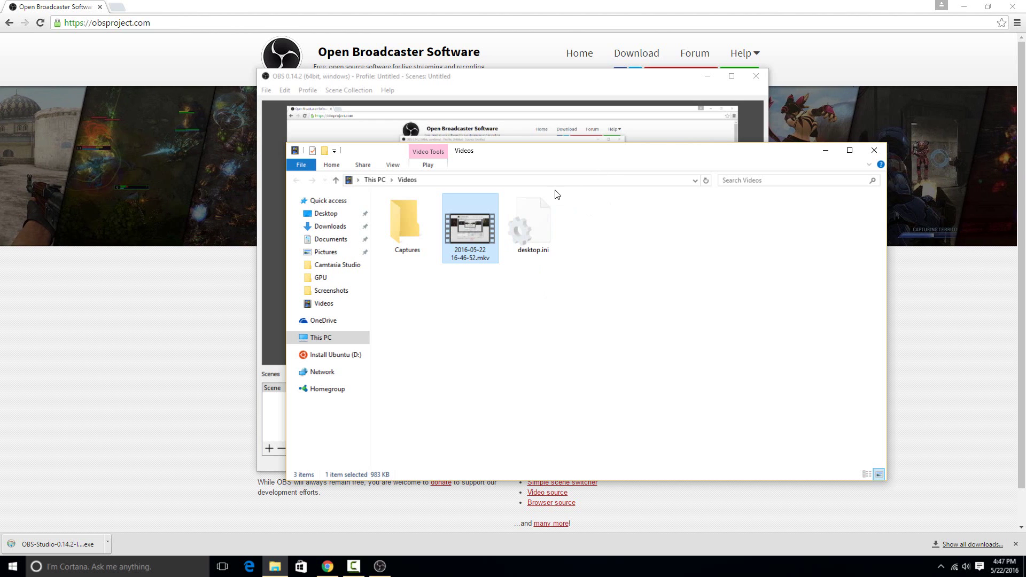
# - Close the Videos folder window and deselect the Display Capture source in the preview
pyautogui.moveTo(578, 167); pyautogui.dragTo(550, 176)
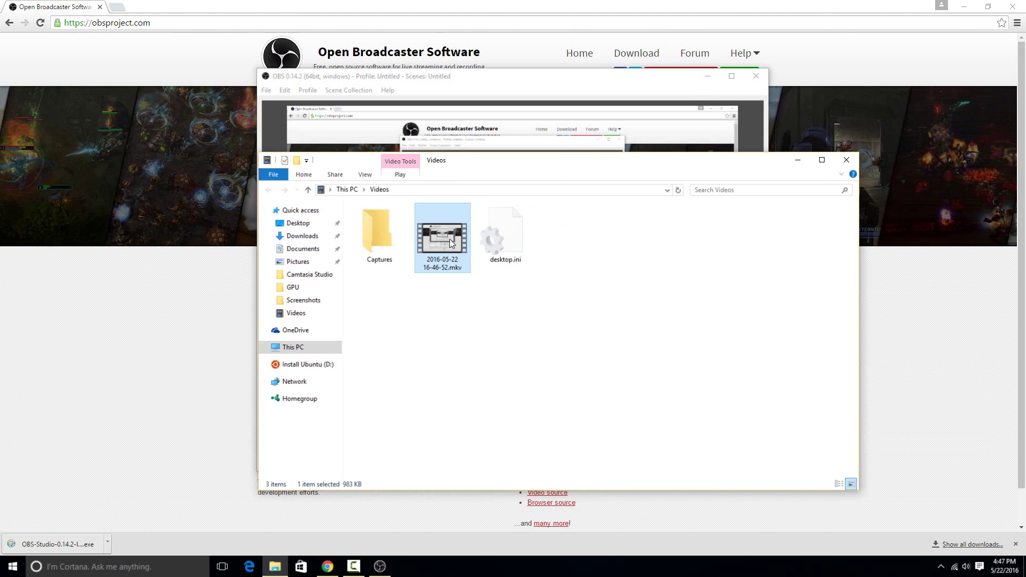
pyautogui.click(848, 161)
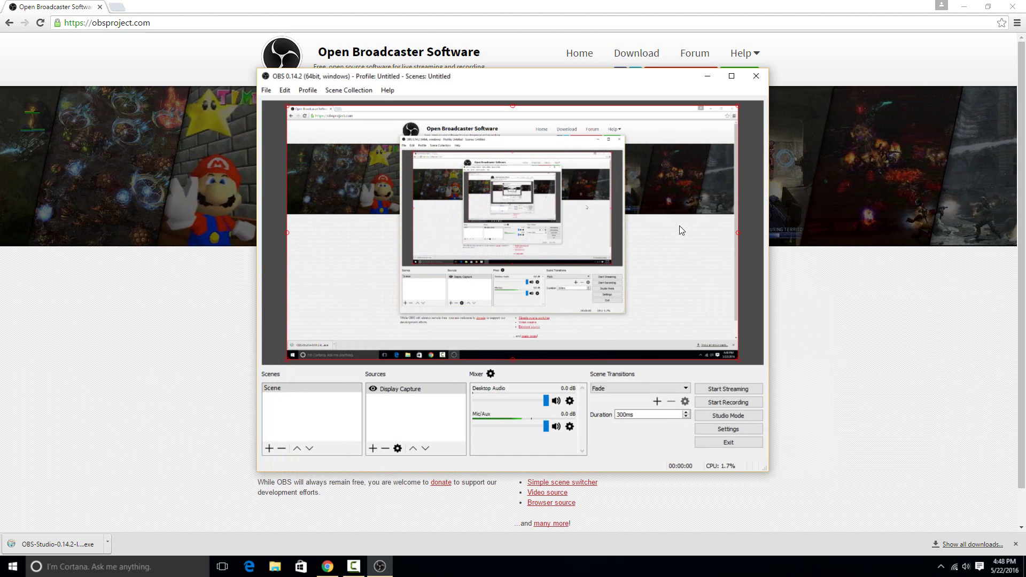
pyautogui.click(741, 227)
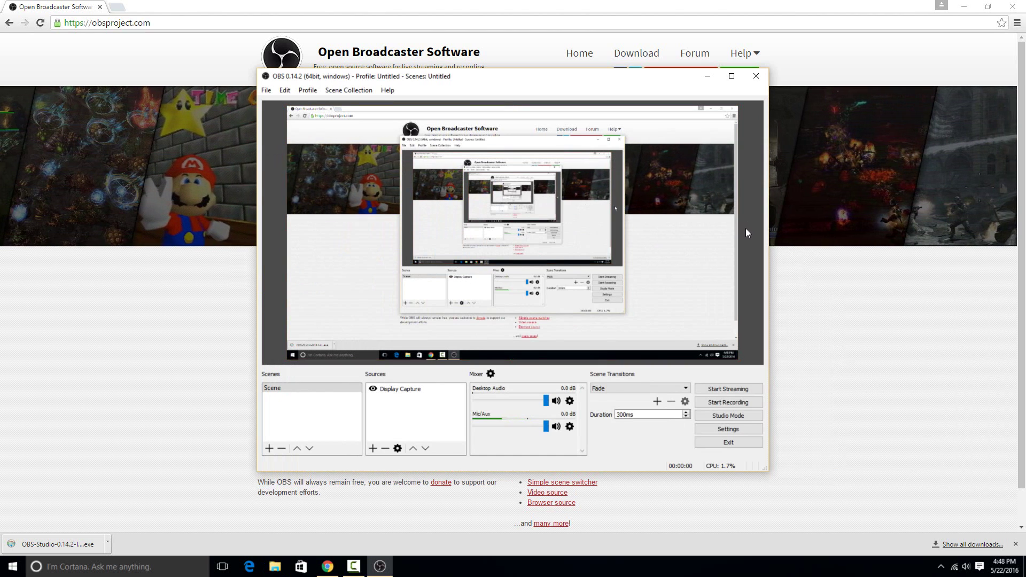